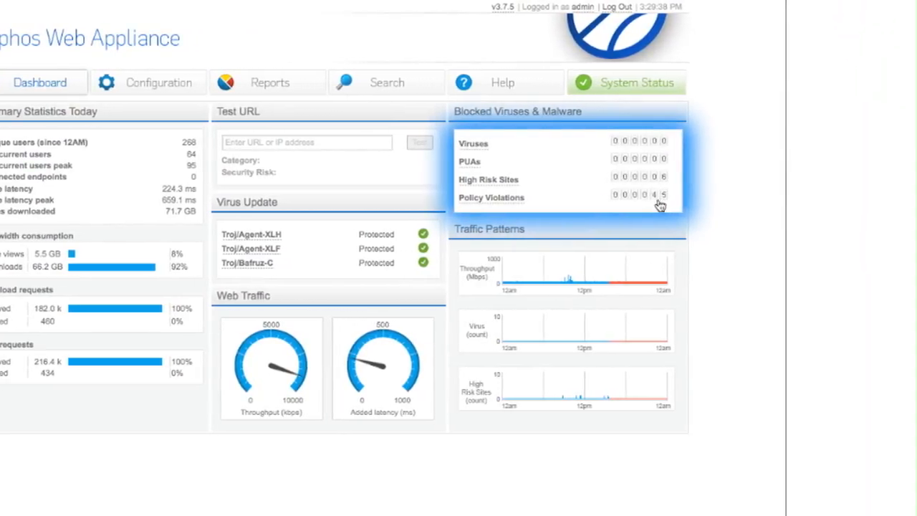
pyautogui.click(262, 141)
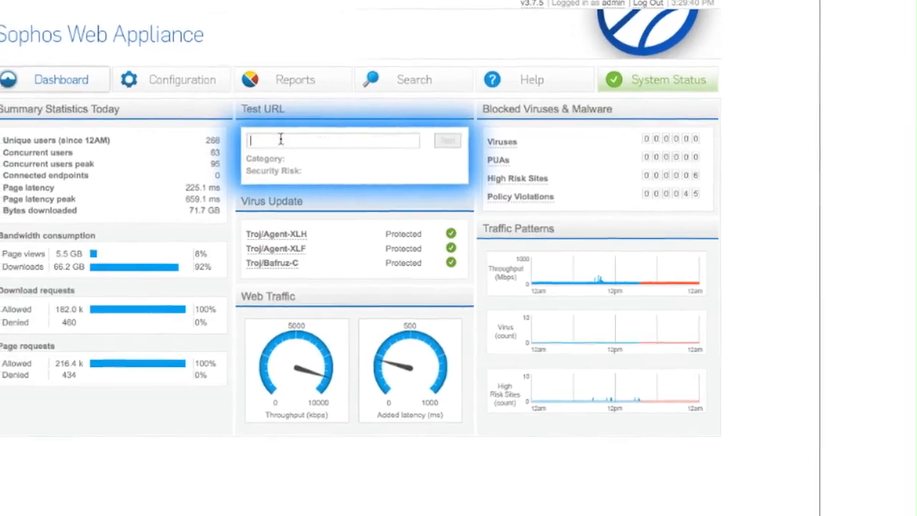
pyautogui.write('www.facebook.com')
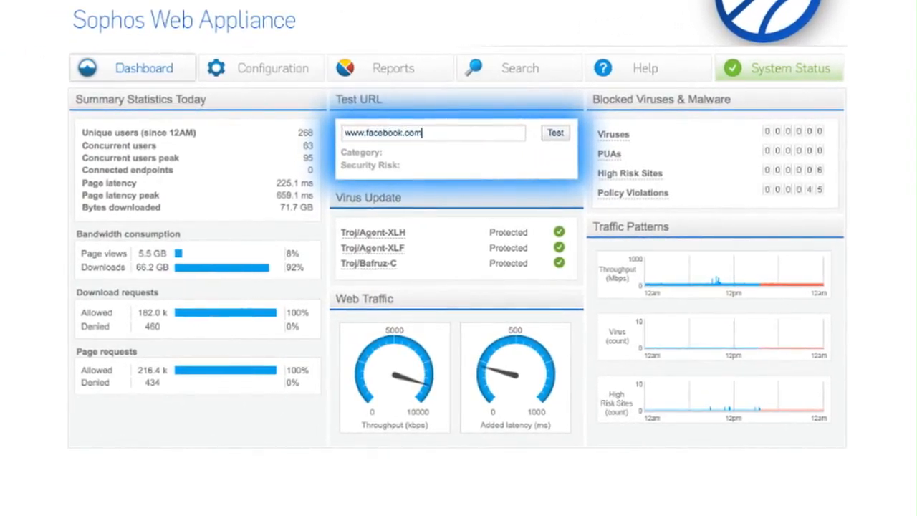
pyautogui.press('Return')
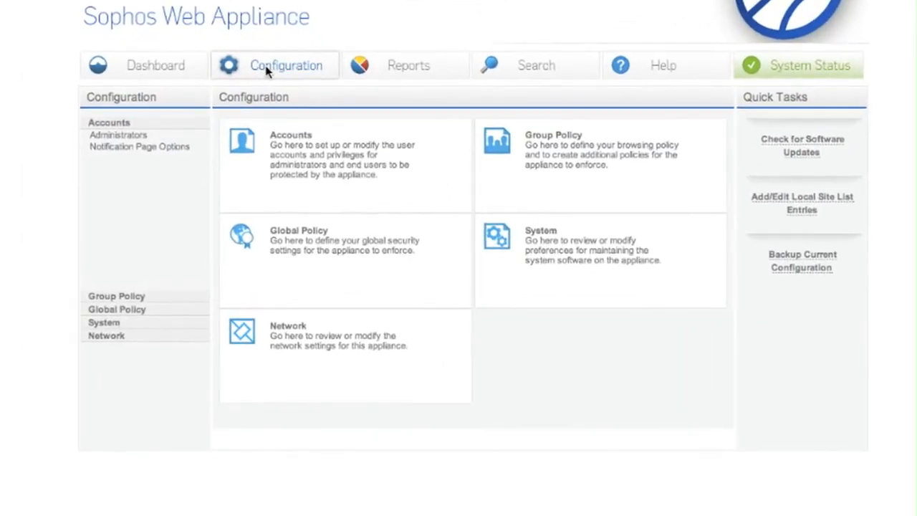
# Open the default group policy and examine the actions for its site categories and download types.
pyautogui.click(126, 300)
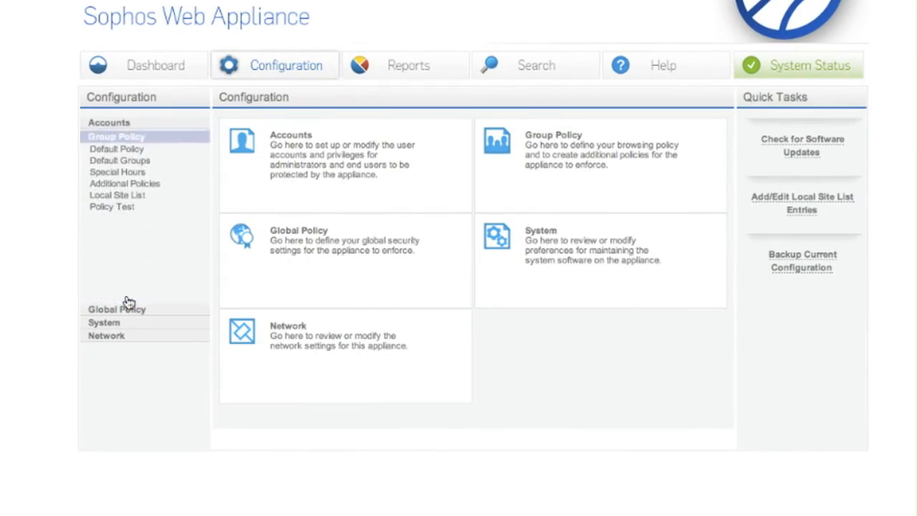
pyautogui.click(125, 149)
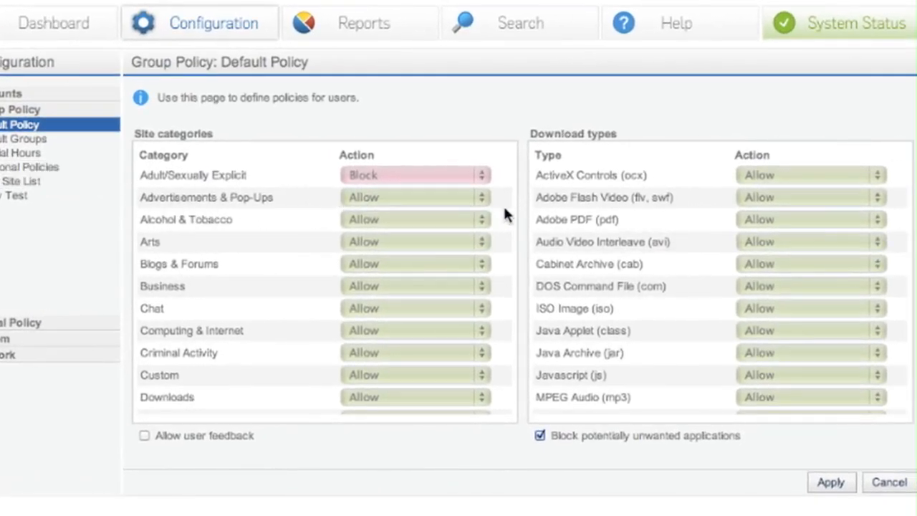
pyautogui.scroll(-5, 504, 215)
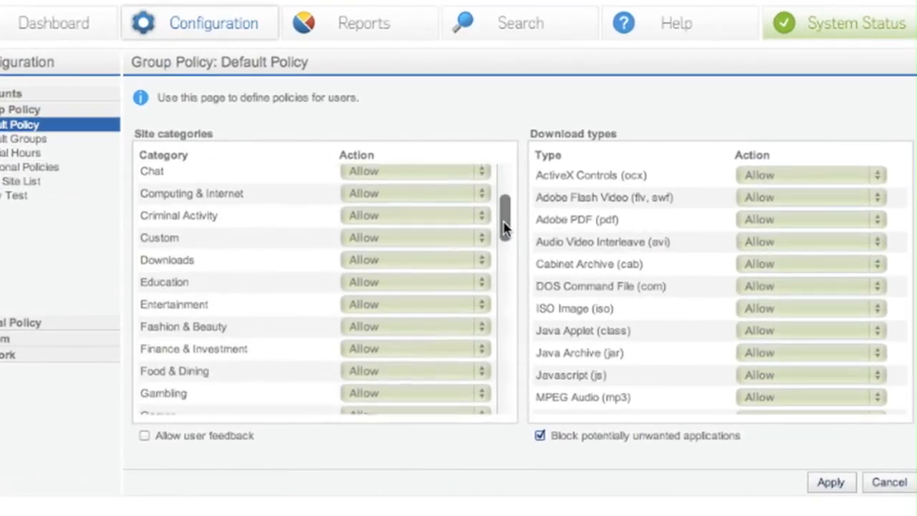
pyautogui.scroll(6, 504, 229)
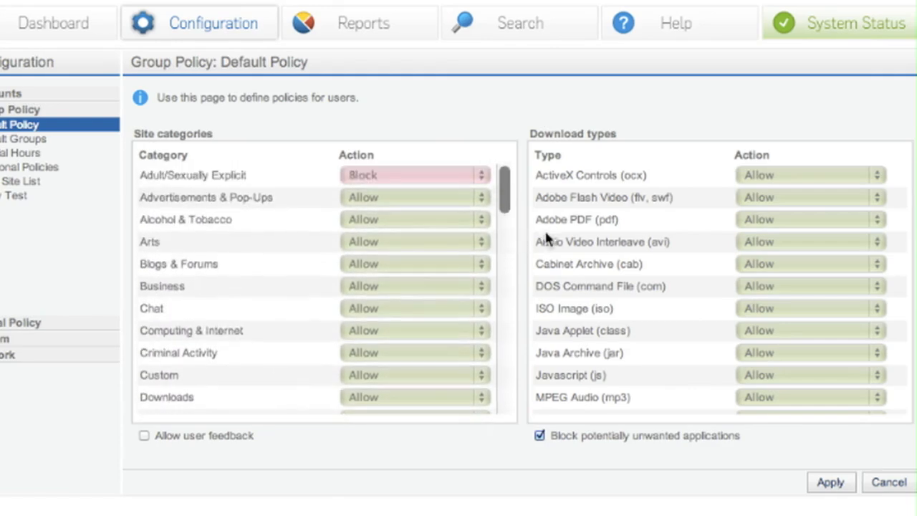
pyautogui.scroll(-2, 901, 233)
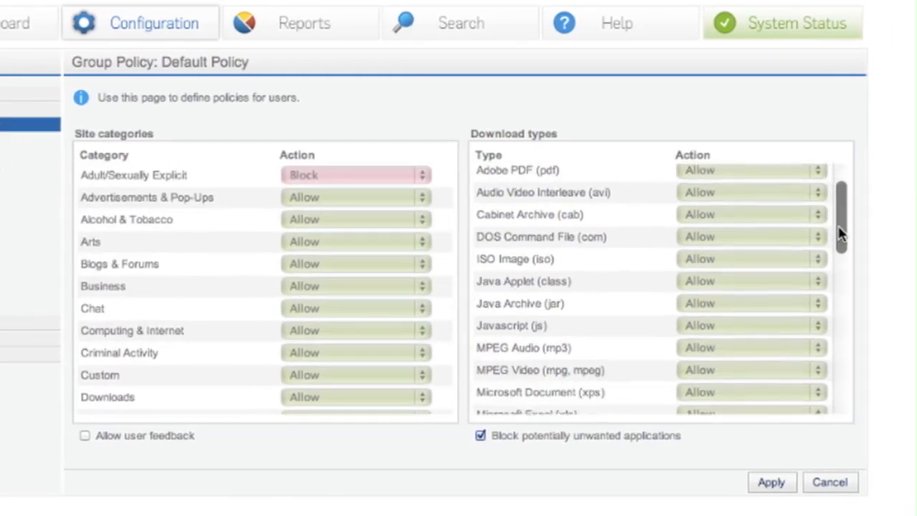
pyautogui.scroll(-5, 842, 233)
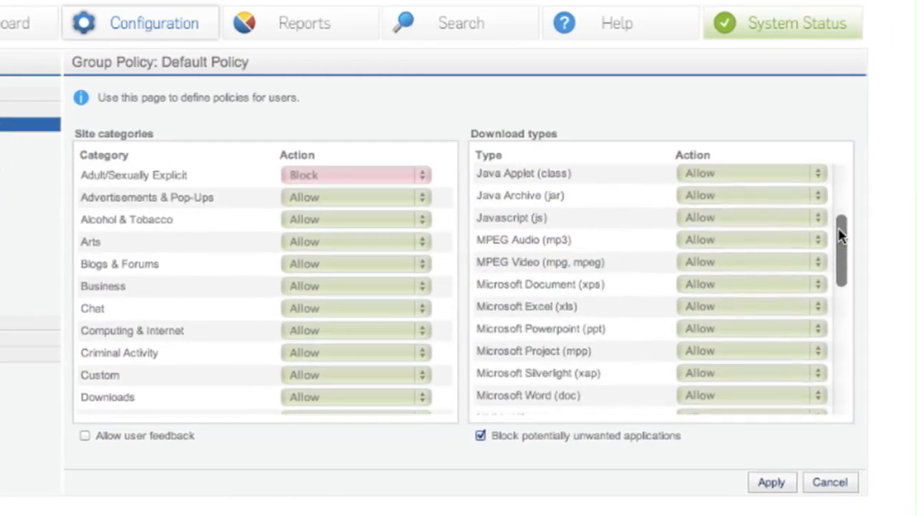
pyautogui.scroll(5, 842, 236)
pyautogui.scroll(2, 842, 238)
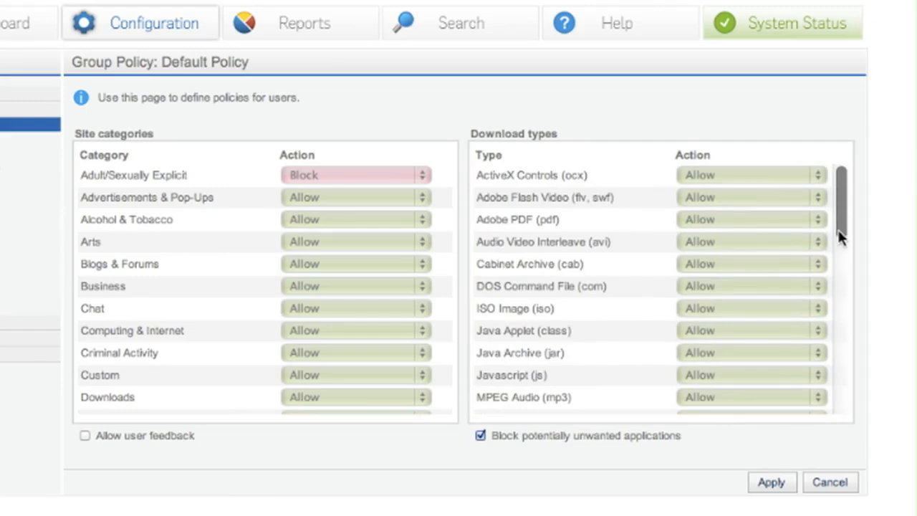
# Set the Alcohol & Tobacco category to Warn, allow user feedback, and apply the default policy changes.
pyautogui.click(425, 223)
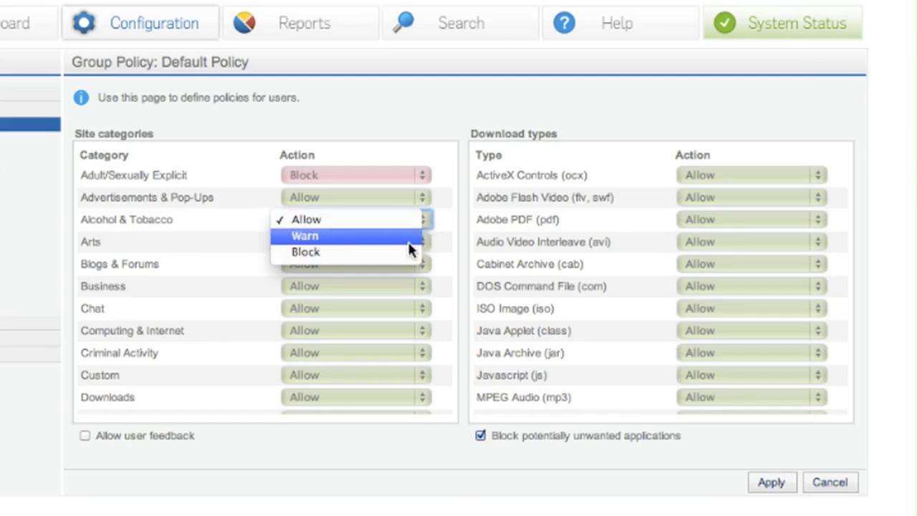
pyautogui.click(339, 242)
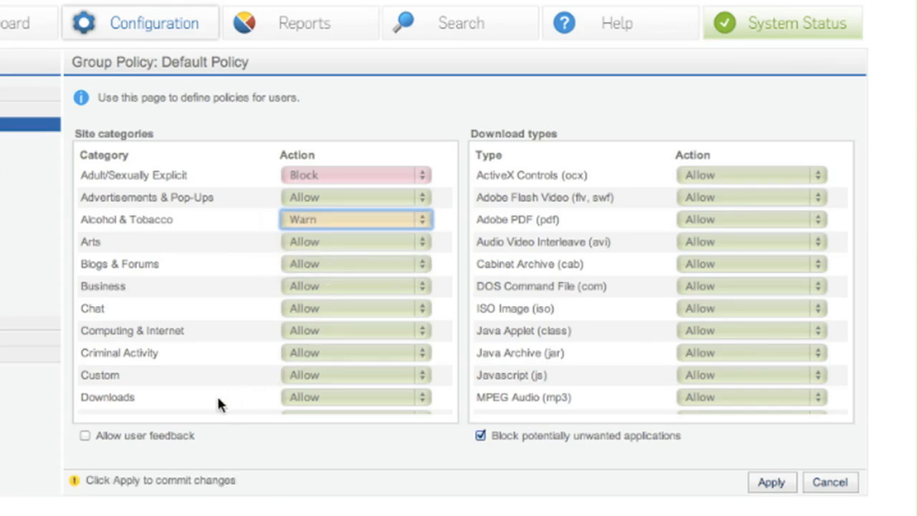
pyautogui.click(84, 436)
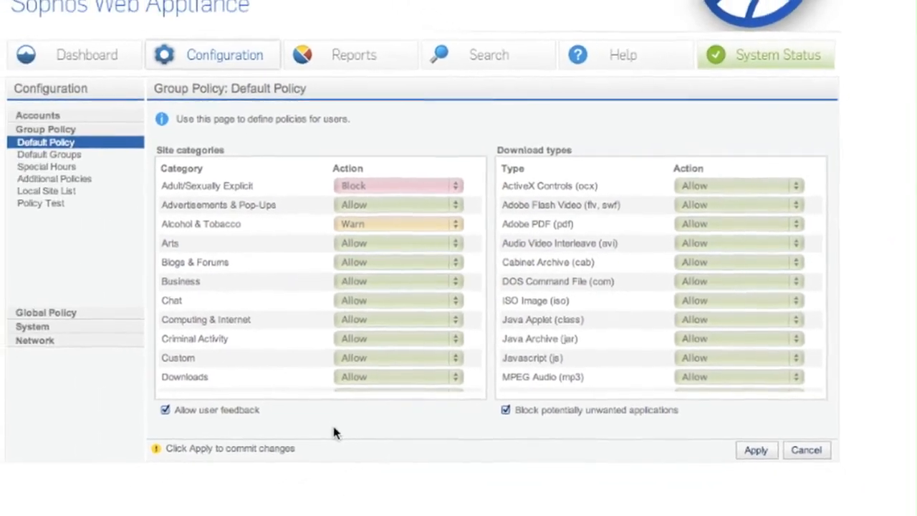
pyautogui.click(756, 452)
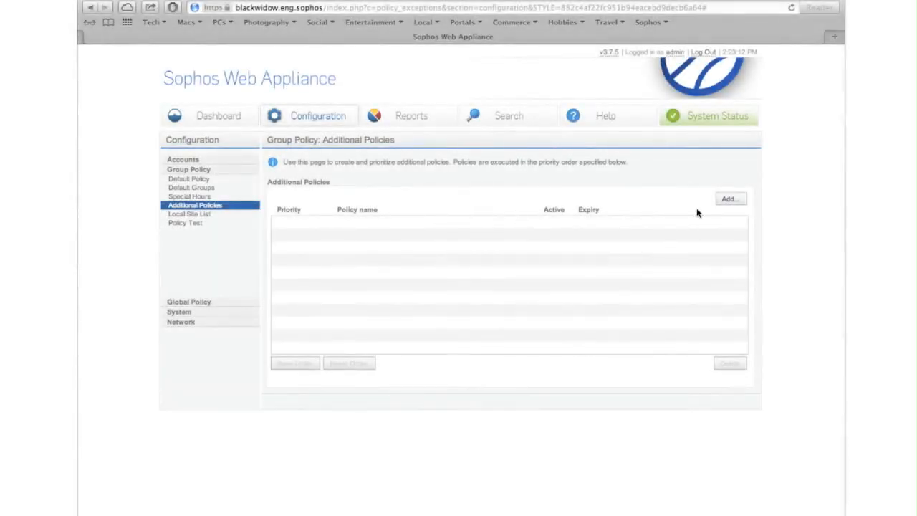
# Start a new additional policy and include the Sales group in its selected entries.
pyautogui.click(729, 202)
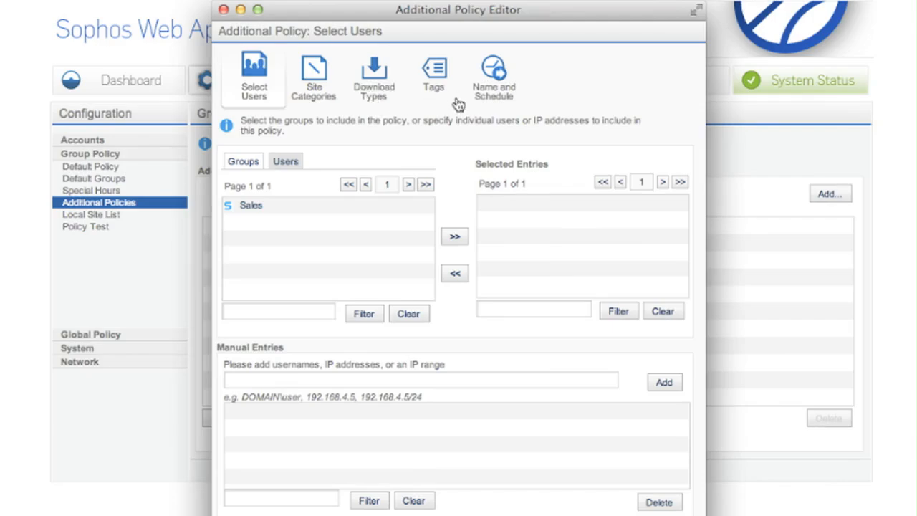
pyautogui.click(251, 206)
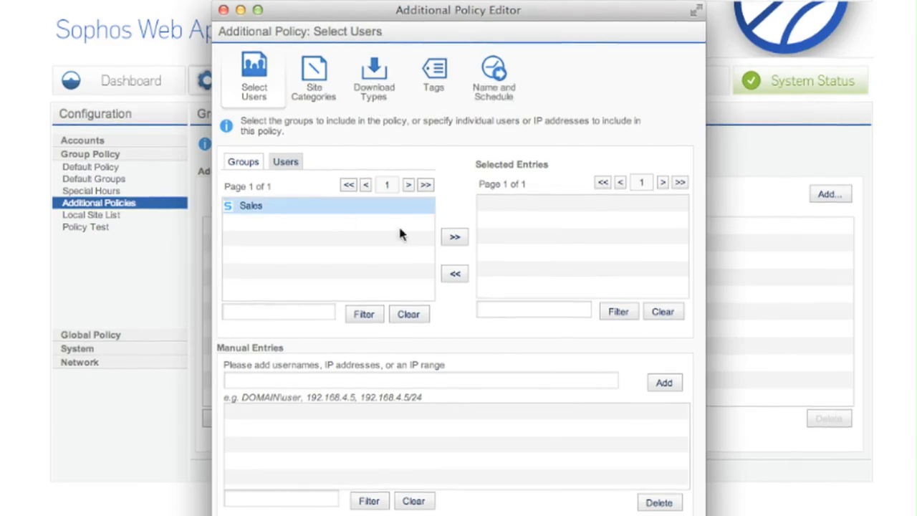
pyautogui.click(455, 237)
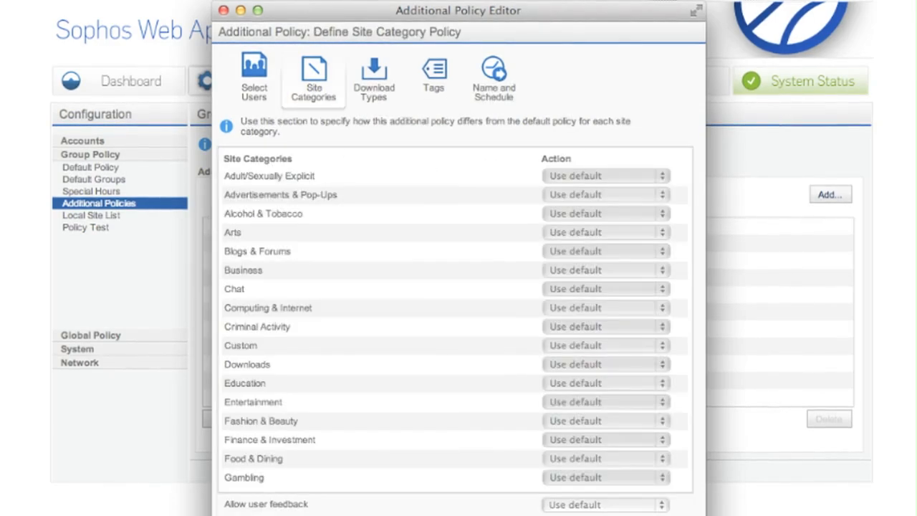
# Set the Blogs & Forums and Computing & Internet site categories to Allow in the additional policy.
pyautogui.click(662, 251)
pyautogui.click(658, 263)
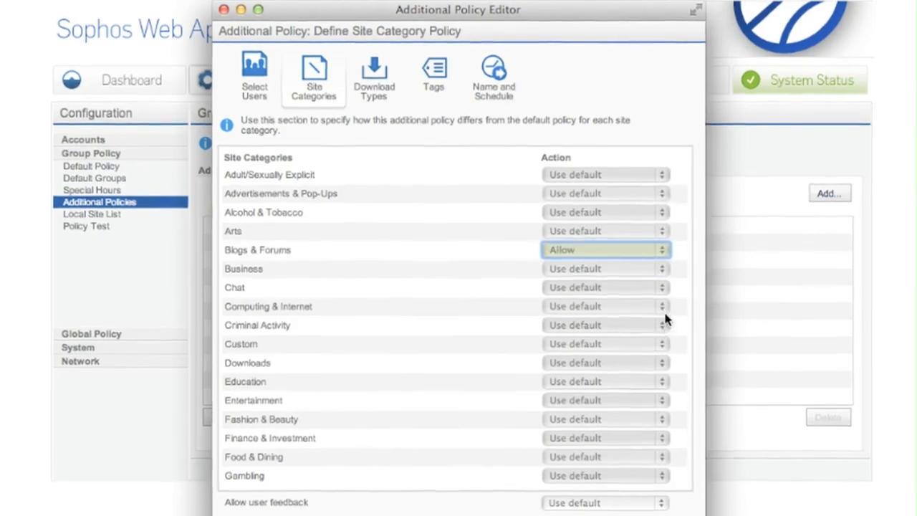
pyautogui.click(662, 307)
pyautogui.click(584, 309)
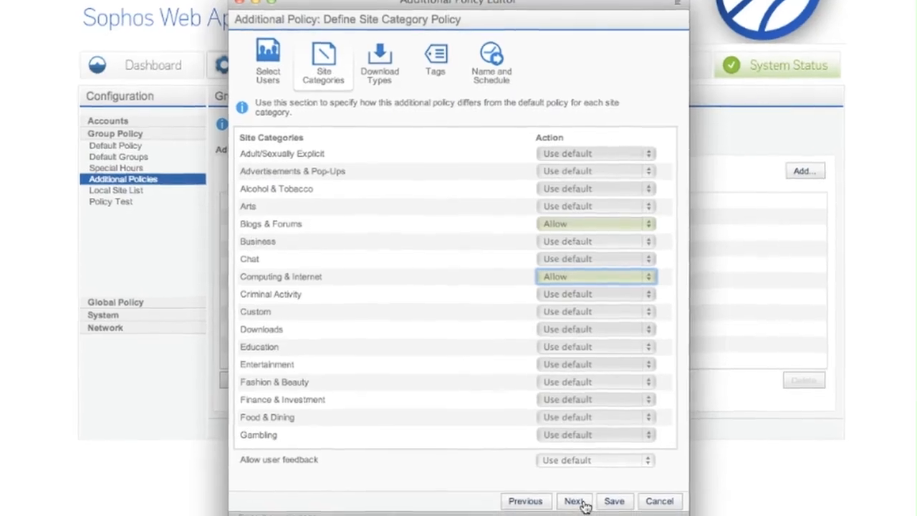
# Add the tag "Prospective Customers" with the Allow action to the additional policy's tagged sites.
pyautogui.click(578, 512)
pyautogui.click(573, 493)
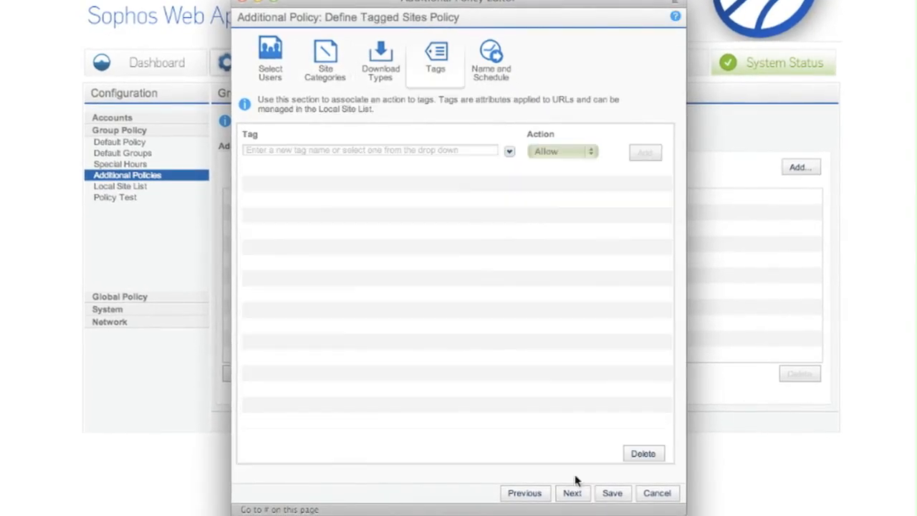
pyautogui.click(381, 148)
pyautogui.write('Prospective Customers')
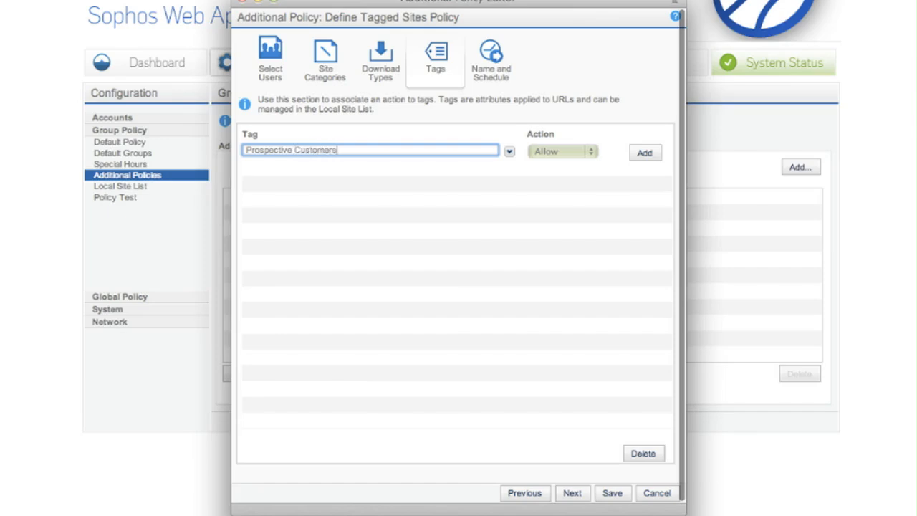
pyautogui.click(420, 165)
pyautogui.click(645, 153)
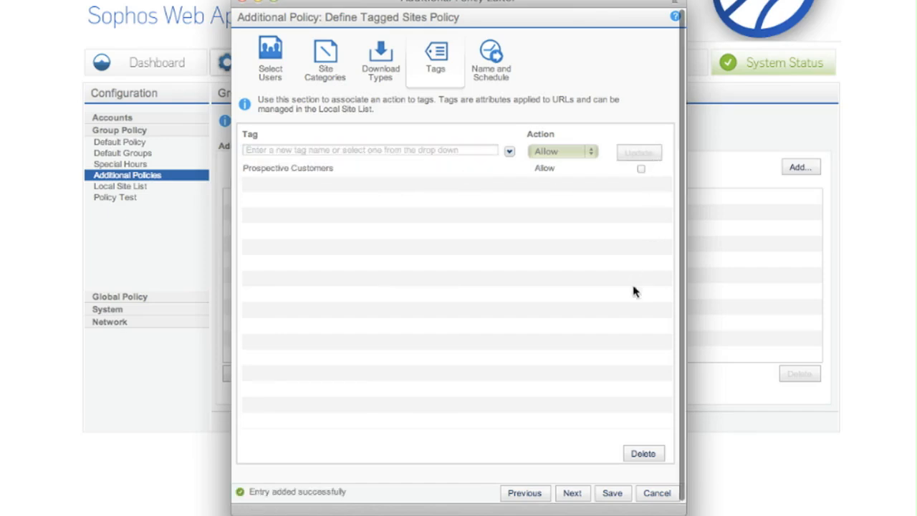
# Name the additional policy "Prospective Customers", save it, and turn it on.
pyautogui.click(612, 493)
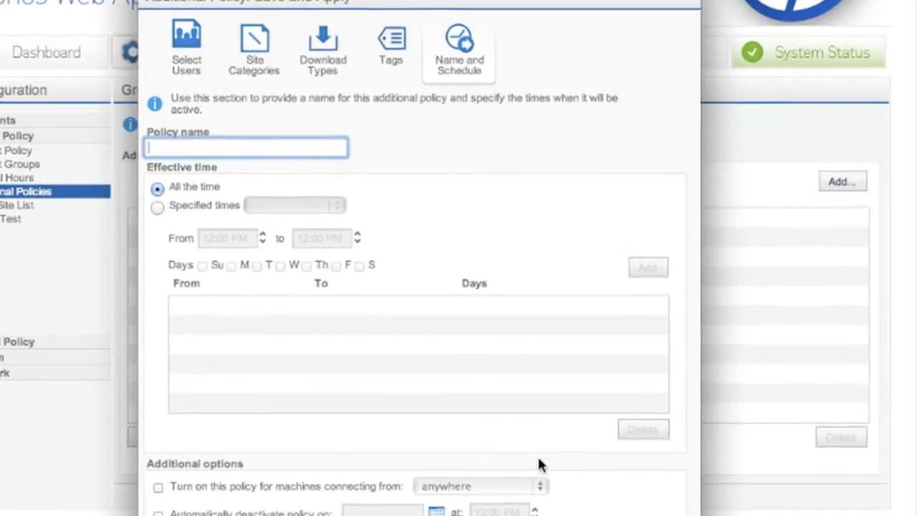
pyautogui.write('Prospective Customers')
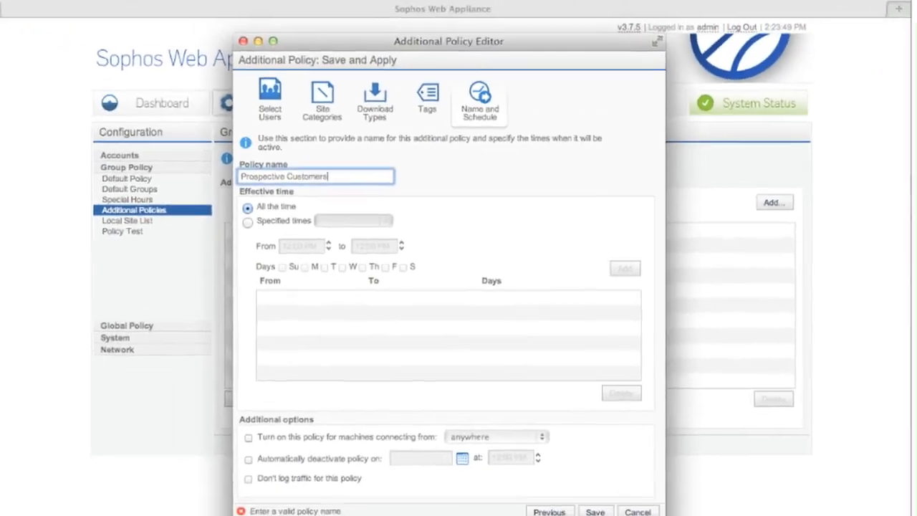
pyautogui.click(599, 493)
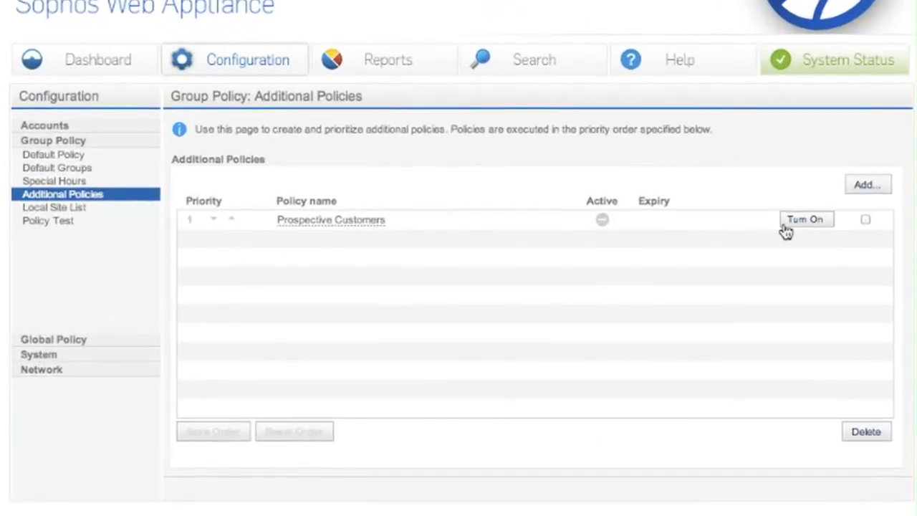
pyautogui.click(802, 220)
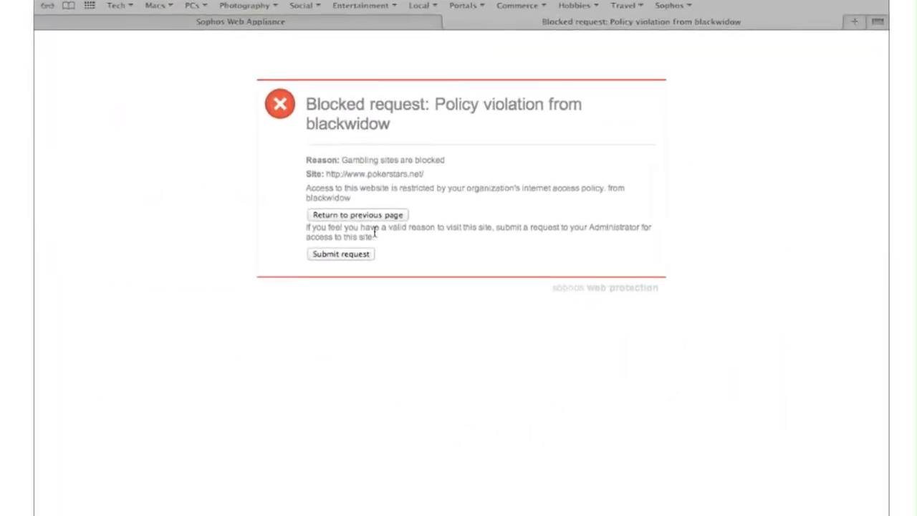
# Submit an access request for the blocked pokerstars.net site with the comment "Prospective Customer".
pyautogui.click(351, 231)
pyautogui.click(351, 131)
pyautogui.write('P')
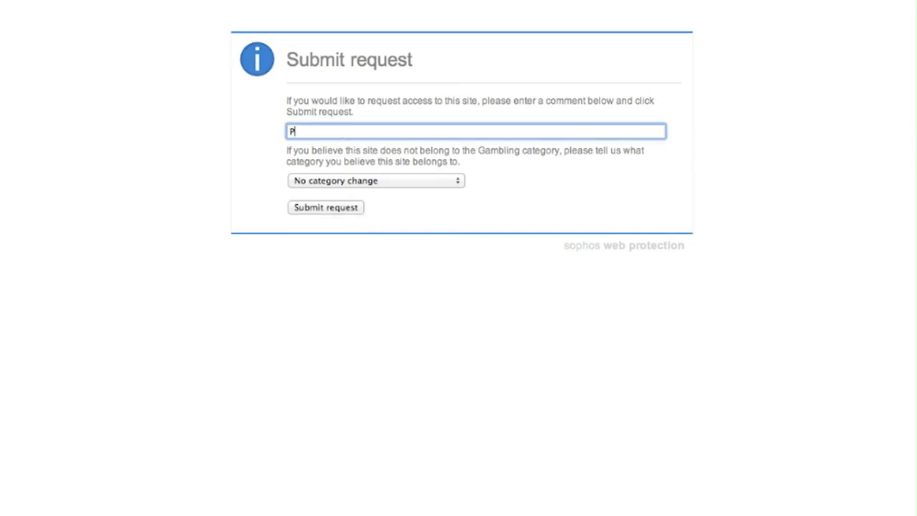
pyautogui.write('rospective Customer')
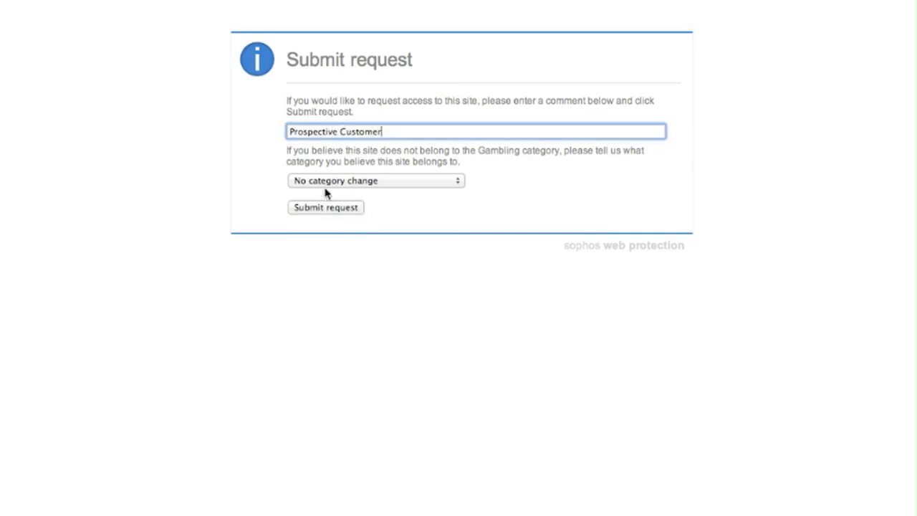
pyautogui.click(324, 208)
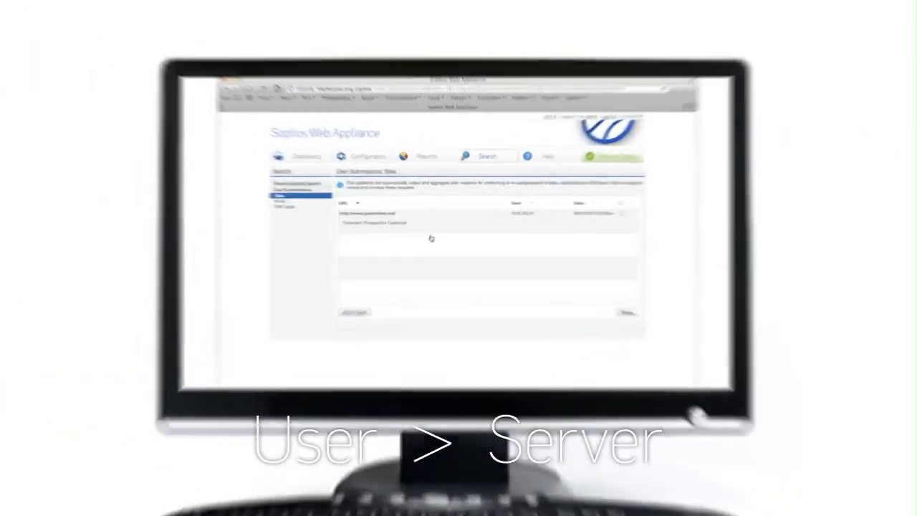
# Open the submitted pokerstars.net request and apply the tag "Prospective Customers" to its URL.
pyautogui.click(383, 213)
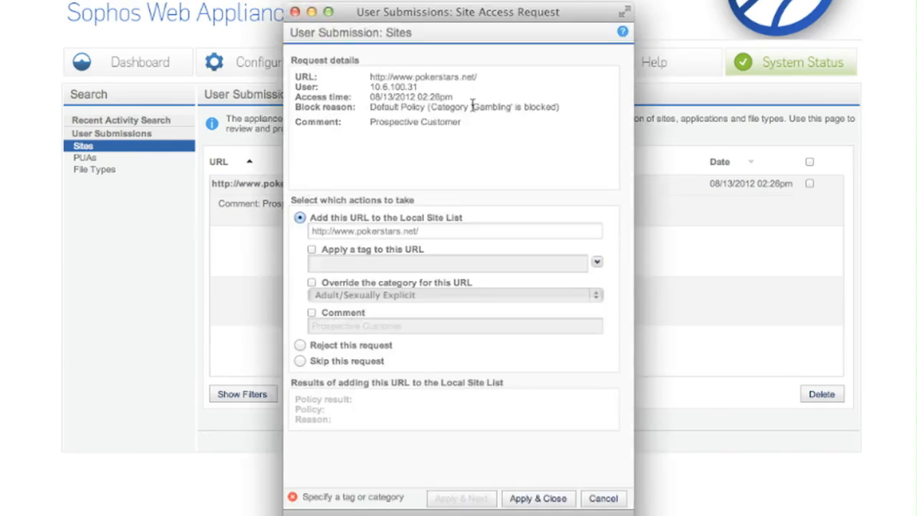
pyautogui.click(323, 251)
pyautogui.click(322, 262)
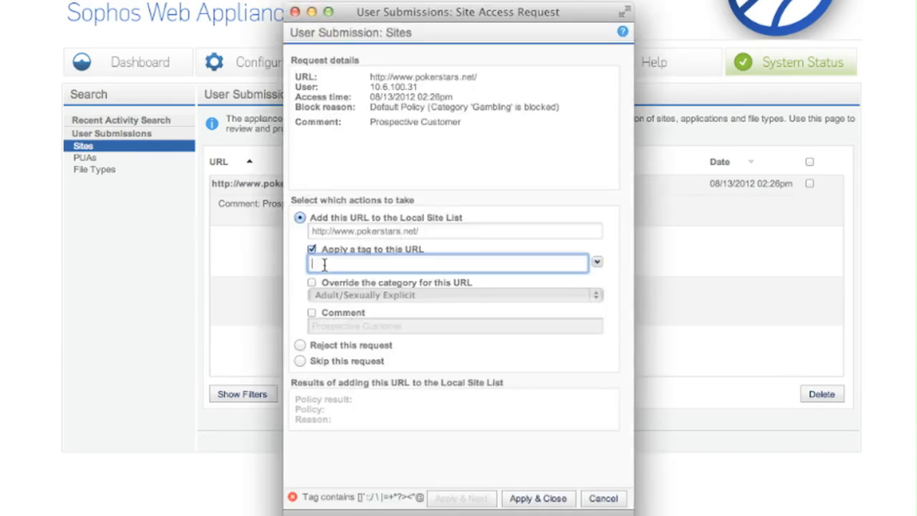
pyautogui.write('Prospective')
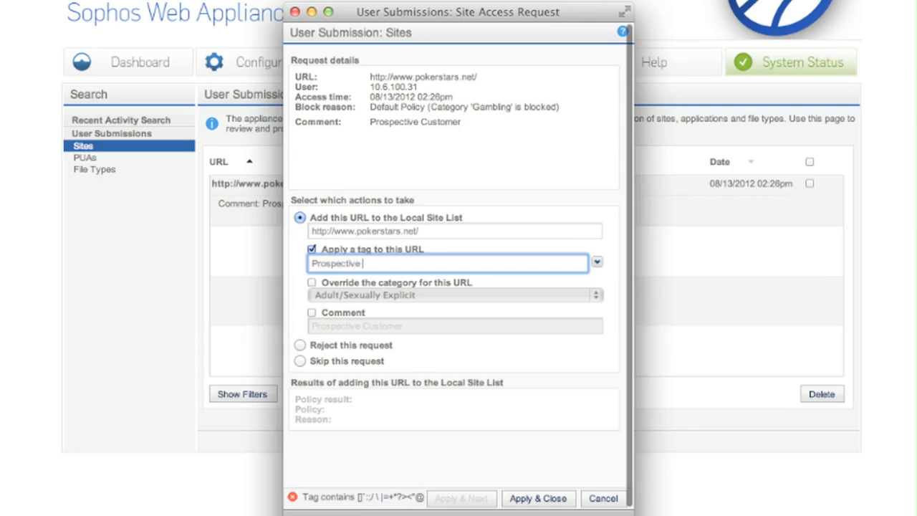
pyautogui.write(' Customers')
pyautogui.click(334, 288)
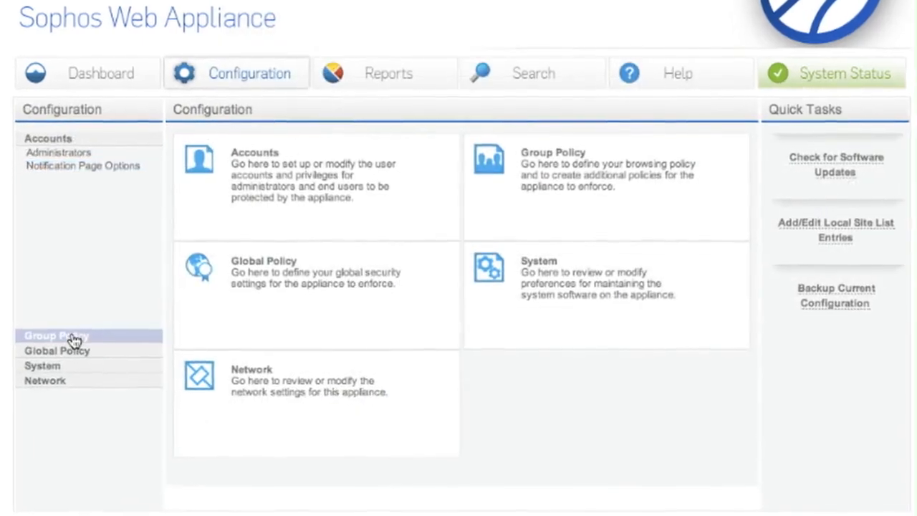
pyautogui.click(72, 336)
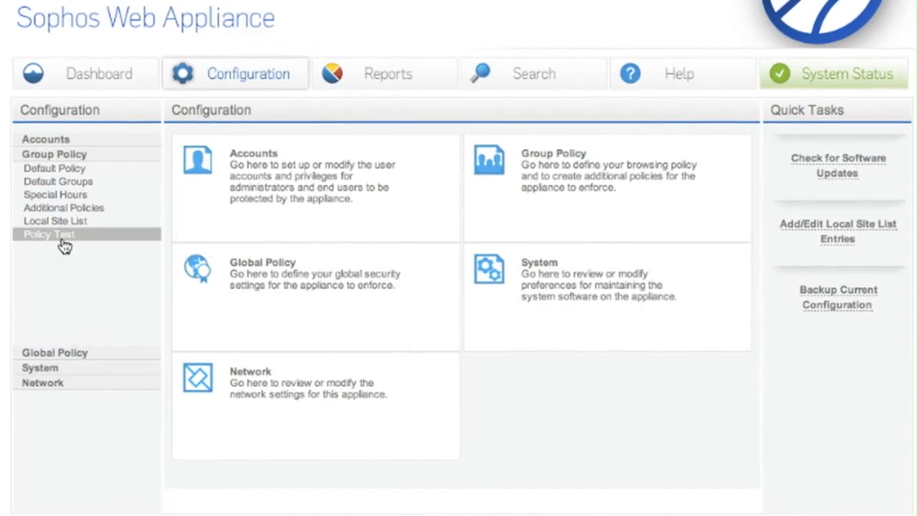
pyautogui.click(71, 238)
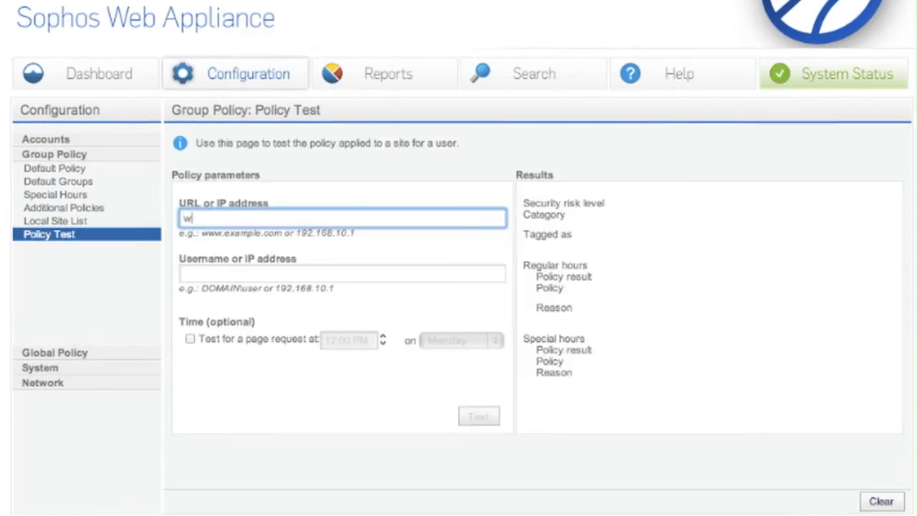
pyautogui.write('www.pokerstars')
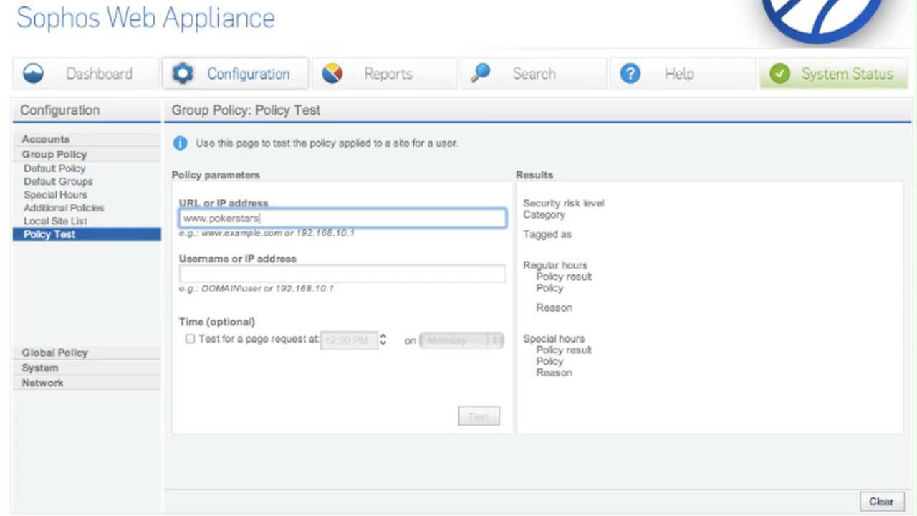
pyautogui.write('.net')
pyautogui.press('Tab')
pyautogui.write('10.6.100.31')
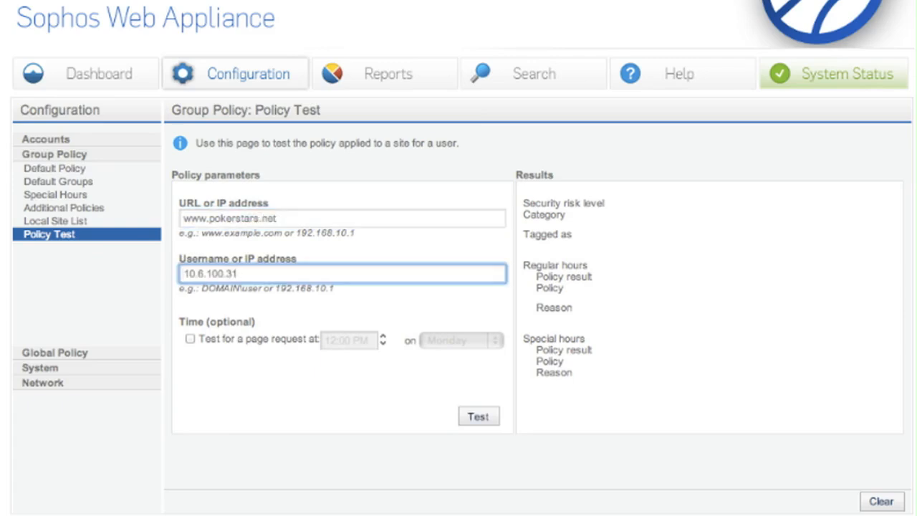
pyautogui.press('Return')
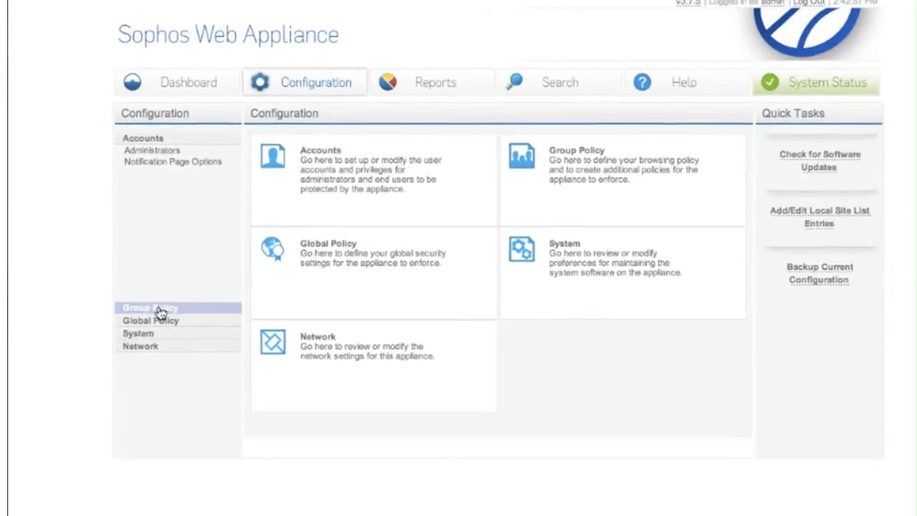
# Open the default group policy and examine the action set for the Proxies & Translators site category.
pyautogui.click(159, 309)
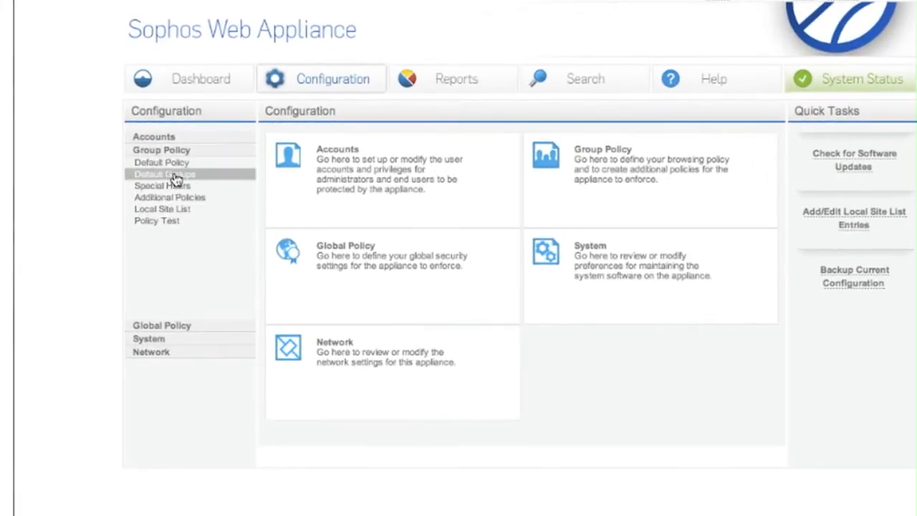
pyautogui.click(175, 165)
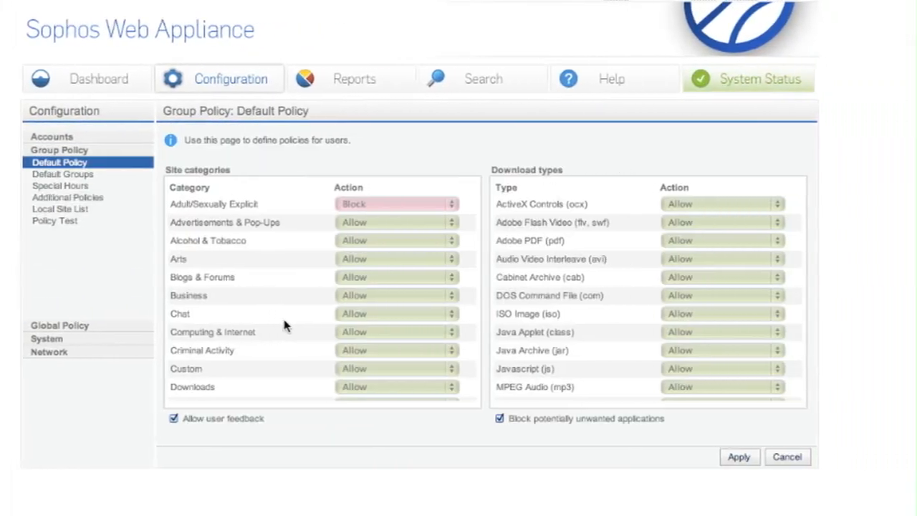
pyautogui.scroll(-3, 386, 326)
pyautogui.scroll(-10, 273, 326)
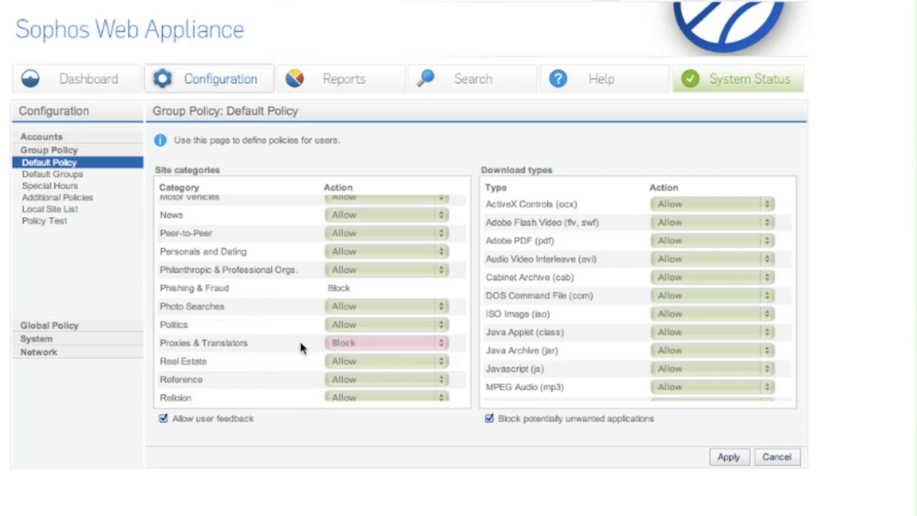
# Turn on automatic anonymizer detection in the global policy's Dynamic Categorization settings.
pyautogui.click(100, 324)
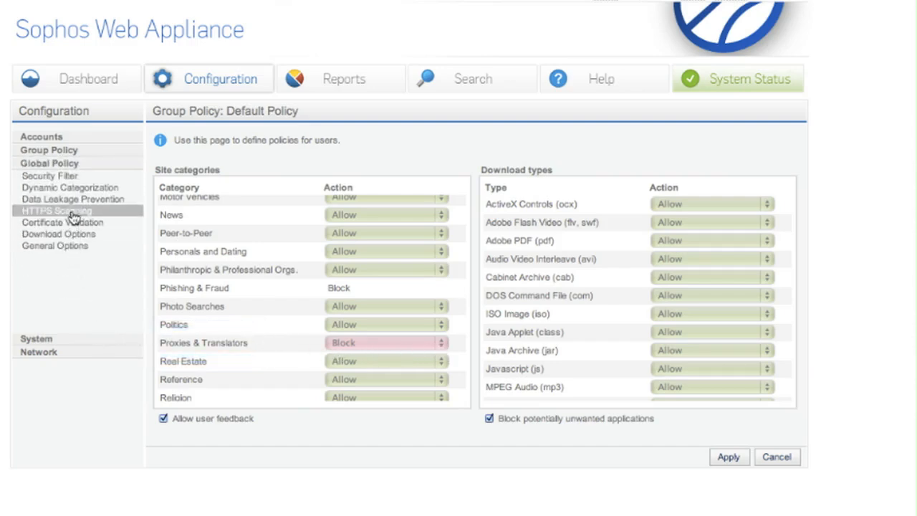
pyautogui.click(71, 188)
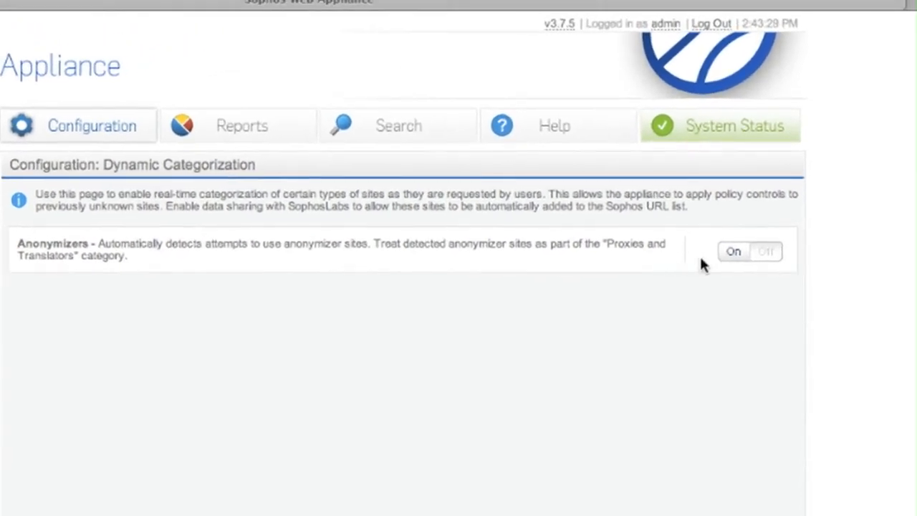
pyautogui.click(734, 260)
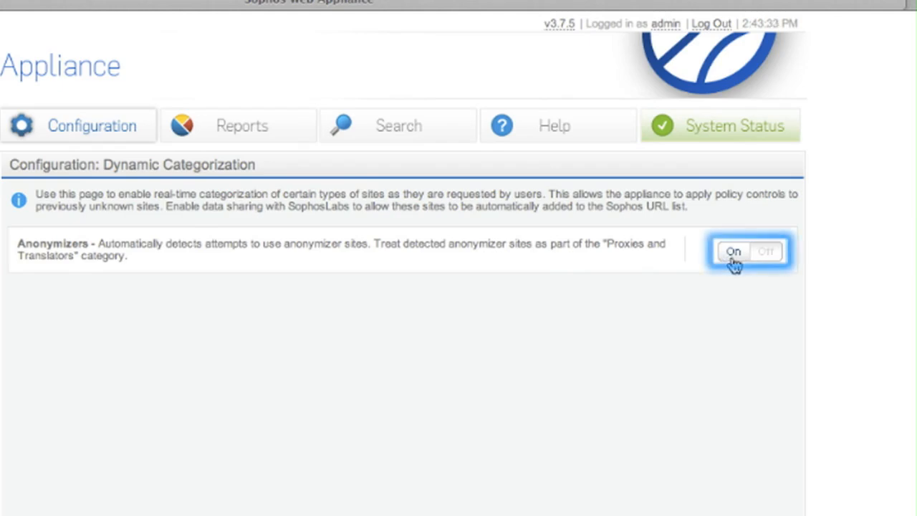
pyautogui.click(735, 262)
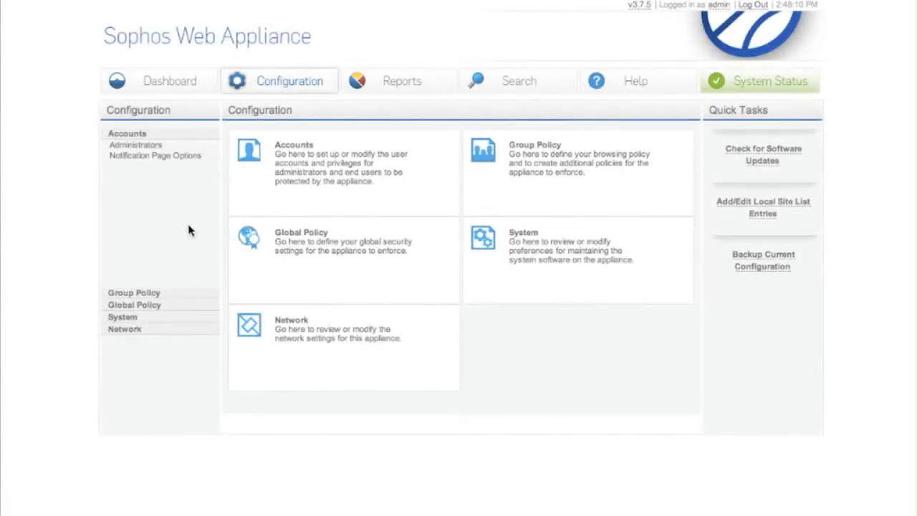
# Review the default group policy's site category actions down to the Gambling category.
pyautogui.click(154, 292)
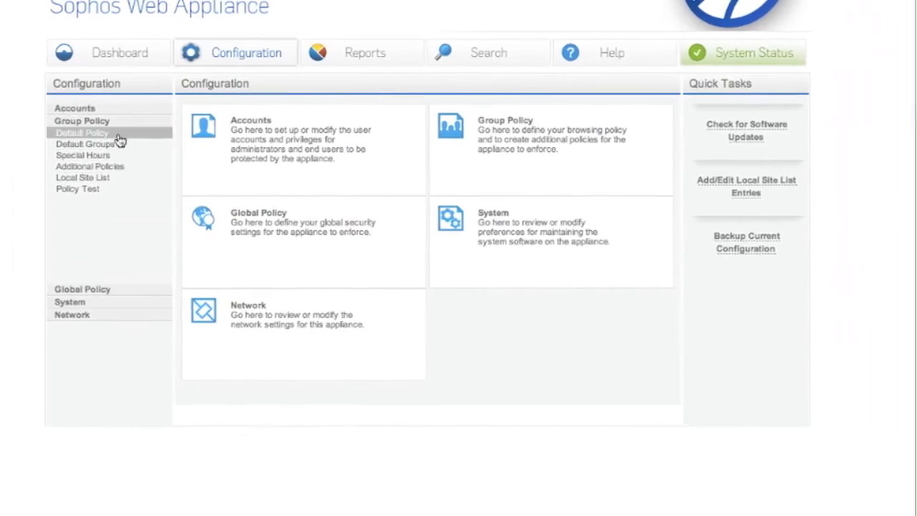
pyautogui.click(158, 133)
pyautogui.scroll(-3, 471, 237)
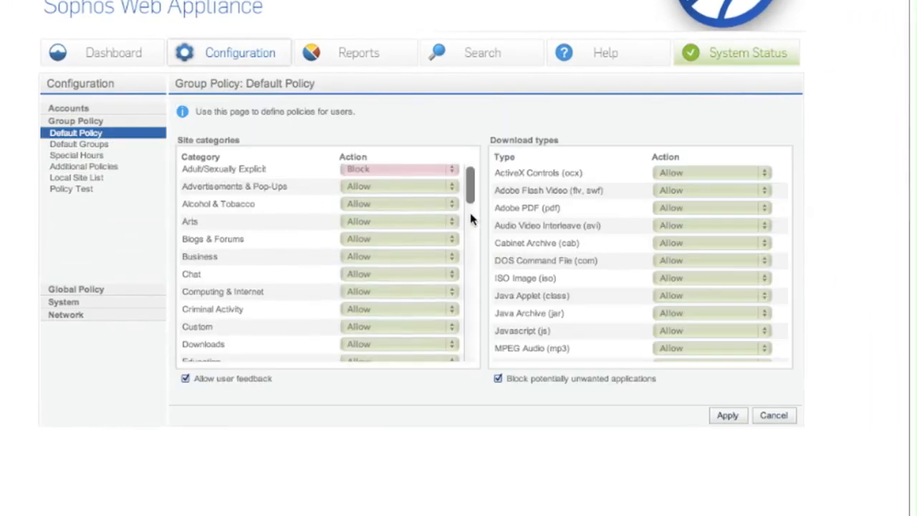
pyautogui.scroll(-6, 472, 263)
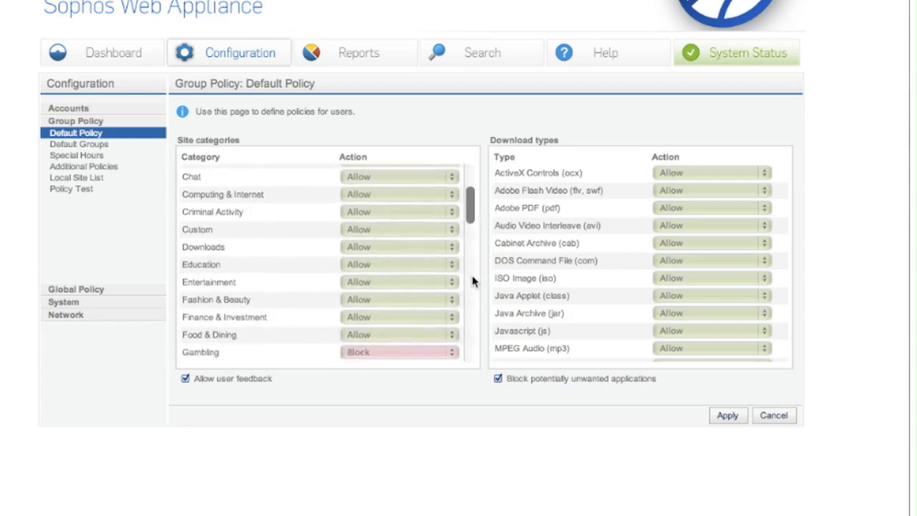
pyautogui.scroll(-1, 472, 284)
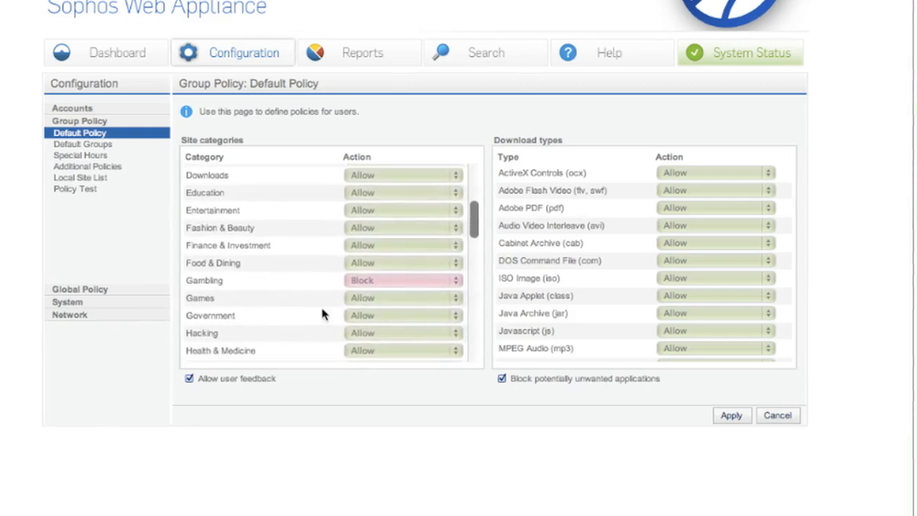
# Open the global policy's Security Filter and choose Scan as the handling for medium-risk sites.
pyautogui.click(140, 289)
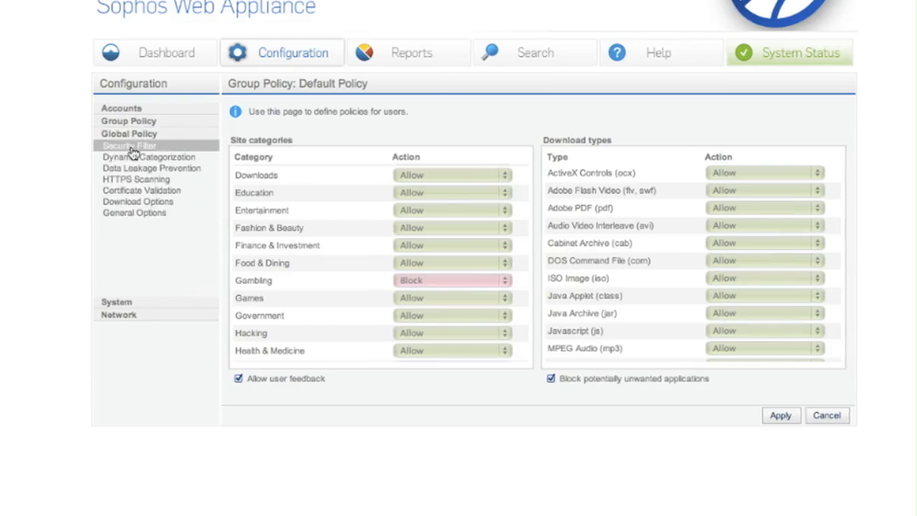
pyautogui.click(131, 147)
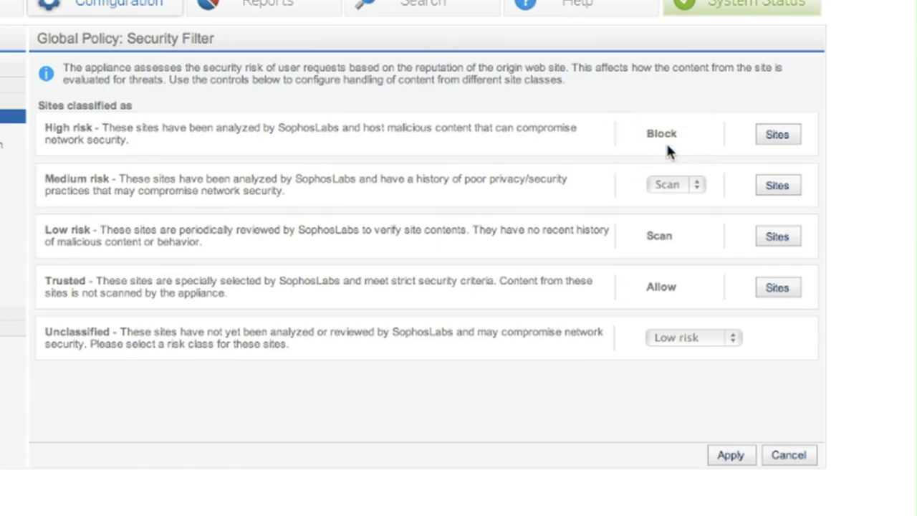
pyautogui.click(694, 184)
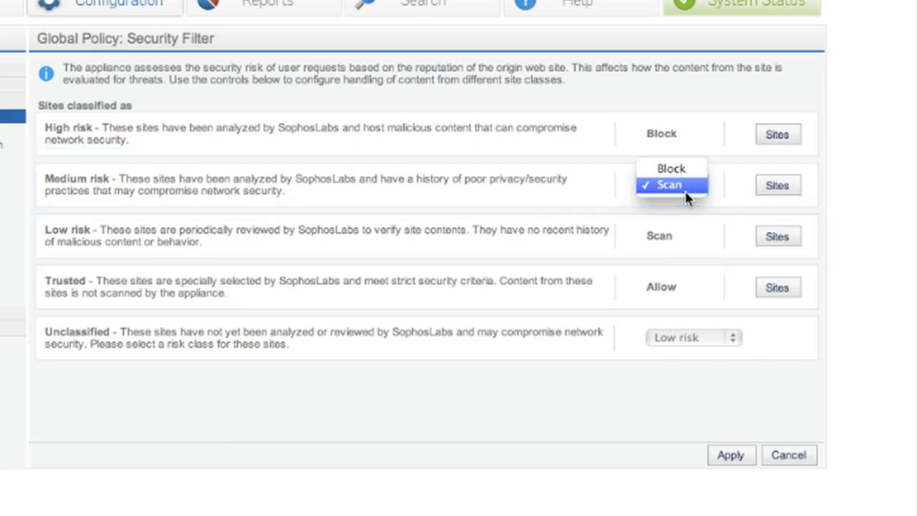
pyautogui.click(685, 191)
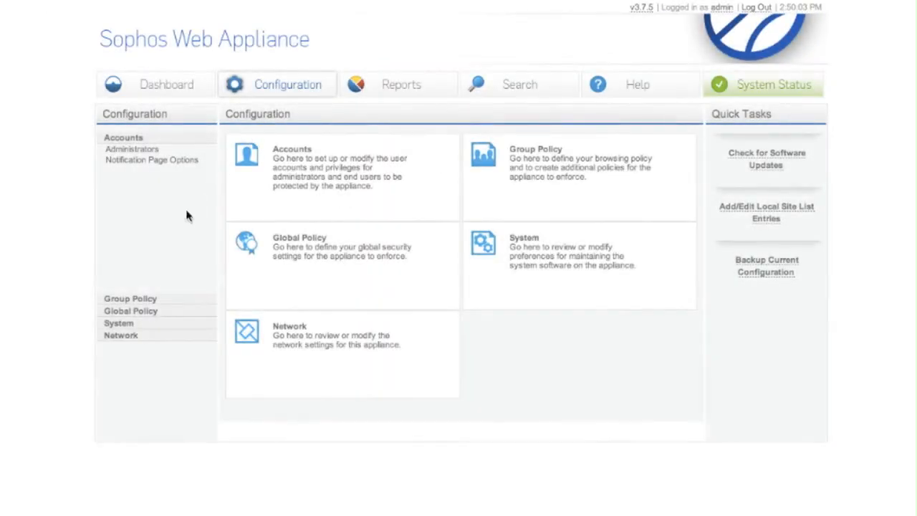
# Turn on HTTPS scanning in the global policy with Finance & Investment sites exempted, and apply the changes.
pyautogui.click(143, 313)
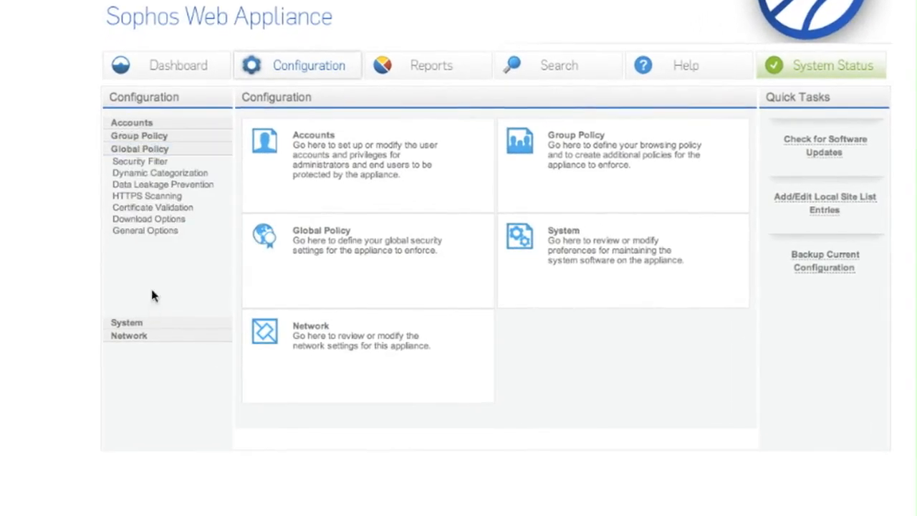
pyautogui.click(152, 198)
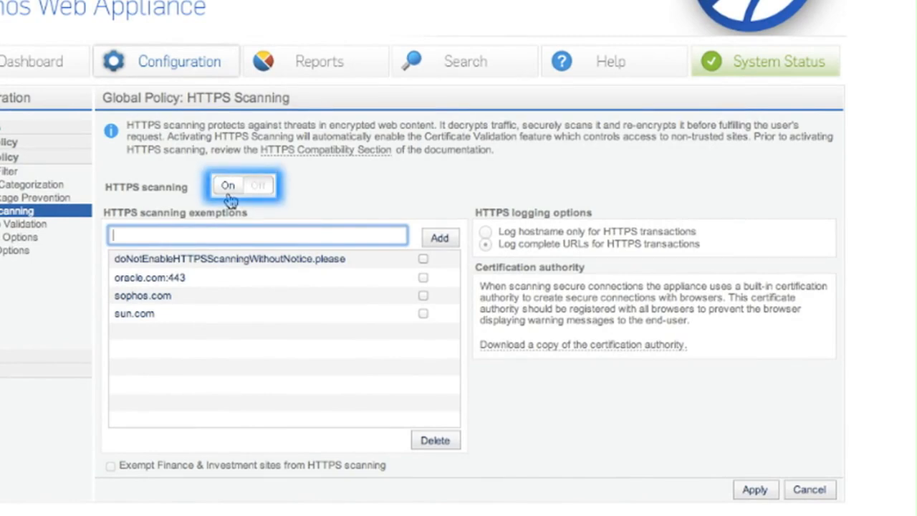
pyautogui.click(230, 199)
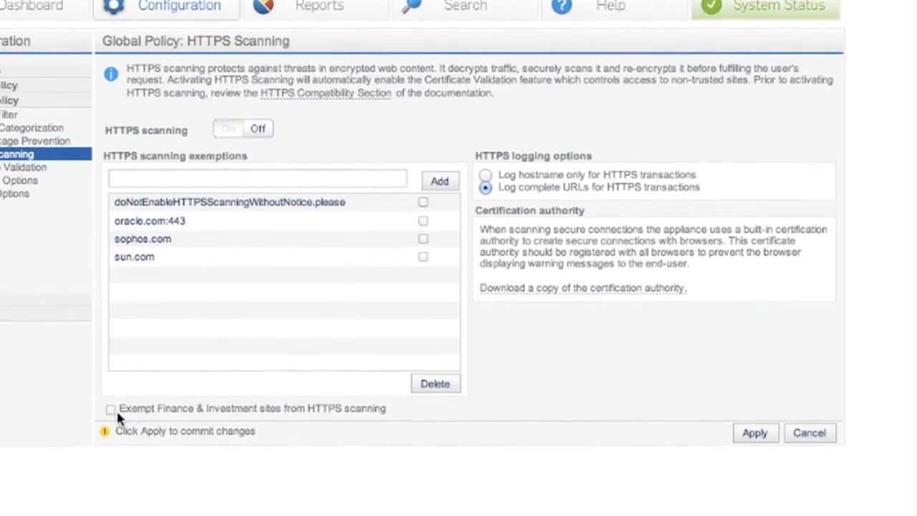
pyautogui.click(115, 412)
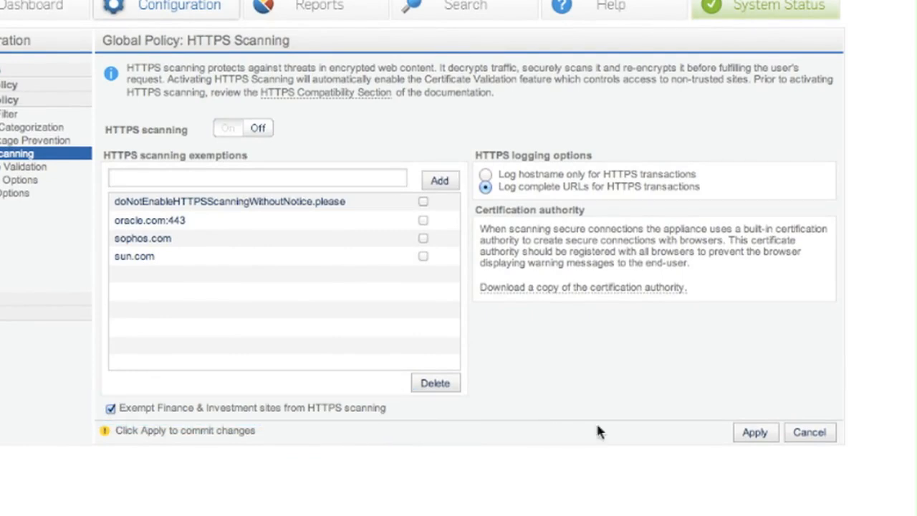
pyautogui.click(754, 434)
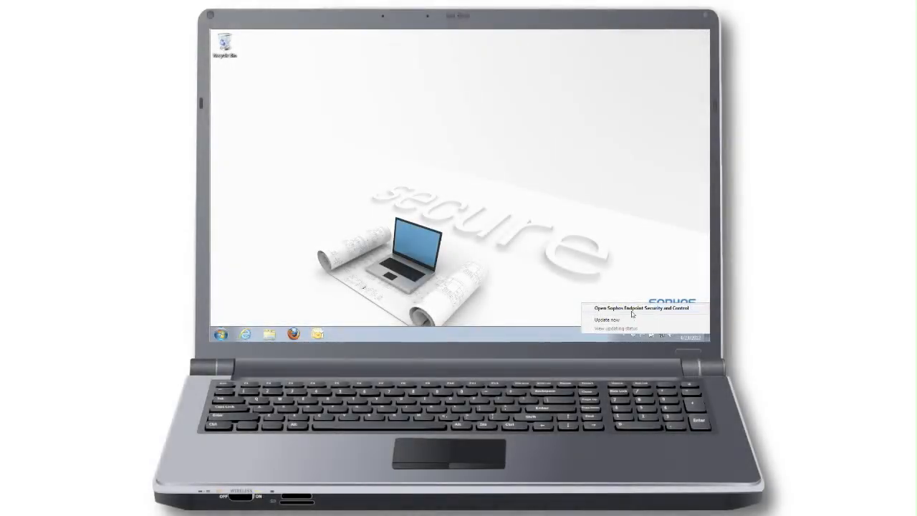
# Switch to the endpoint computer and open Sophos Endpoint Security and Control.
pyautogui.click(633, 309)
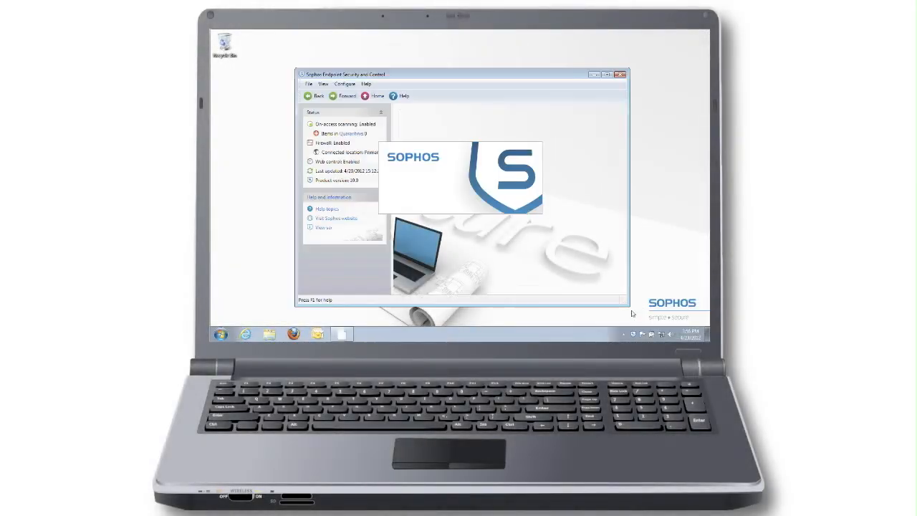